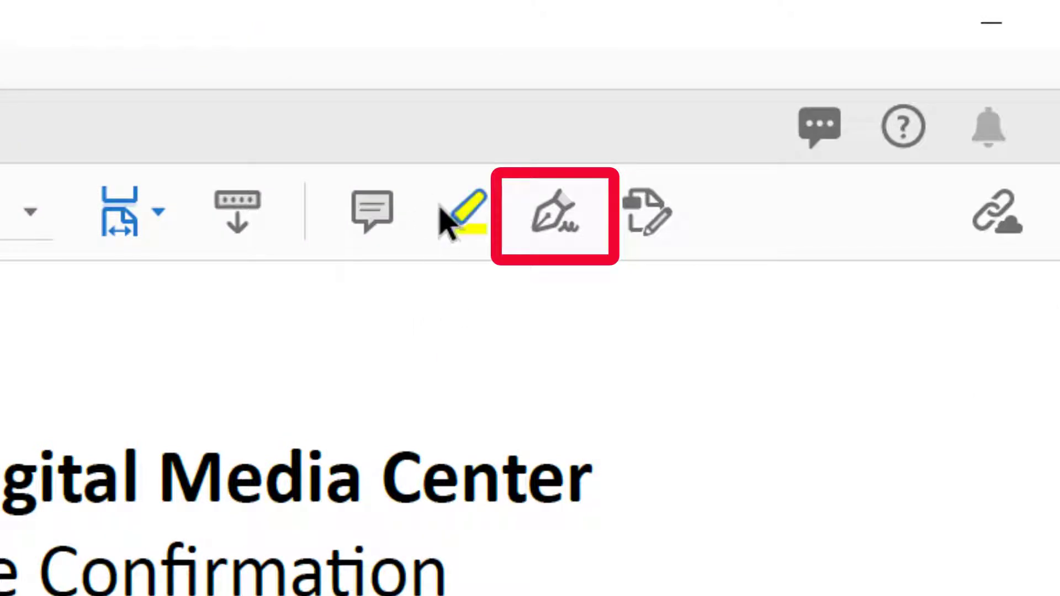
Start a new signature from the Sign menu and type the signer's name.
click(563, 231)
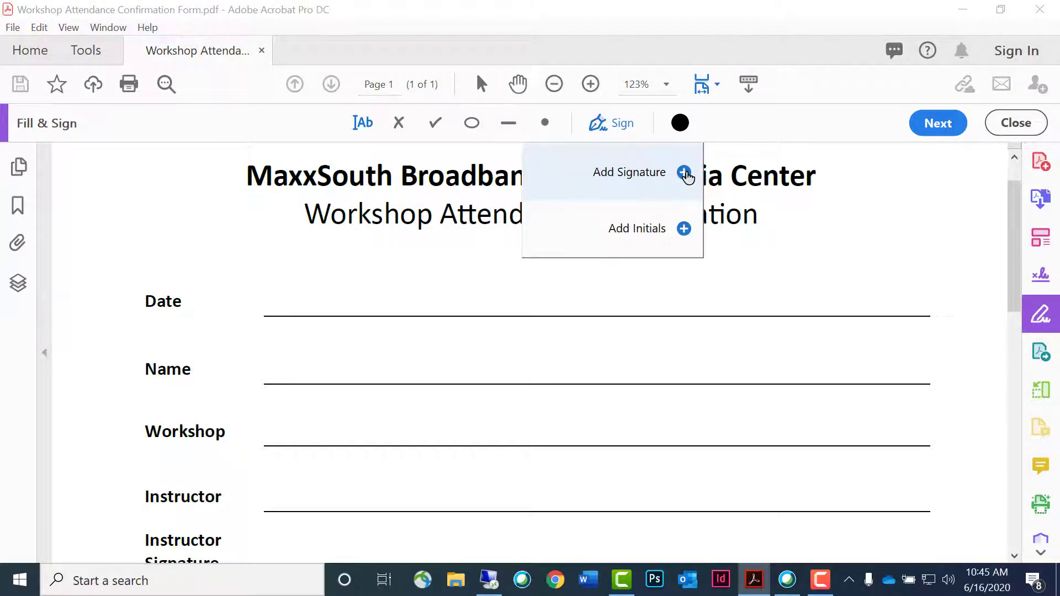
click(685, 173)
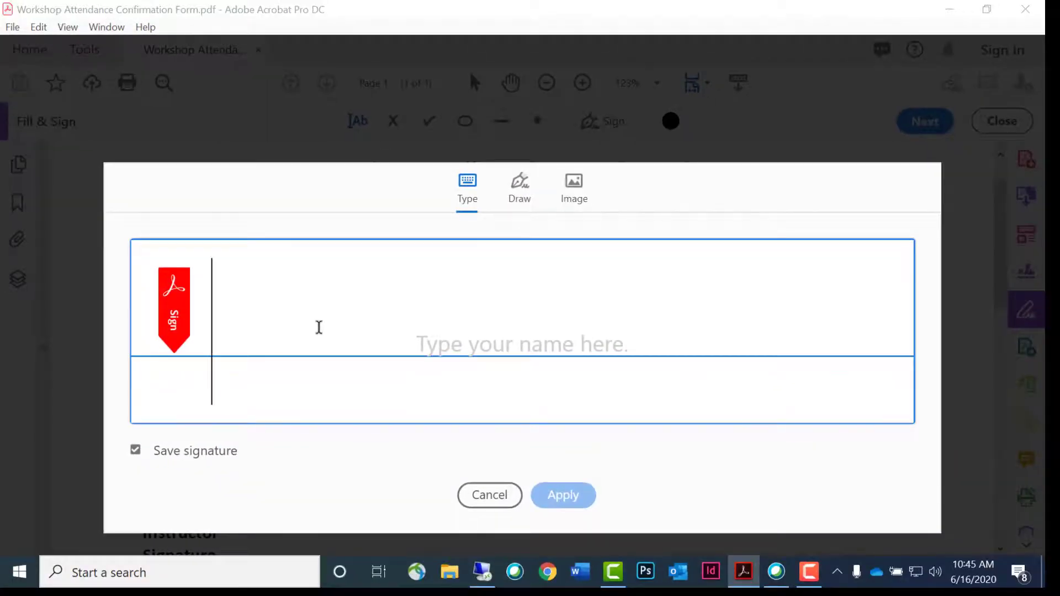
text(Jane D)
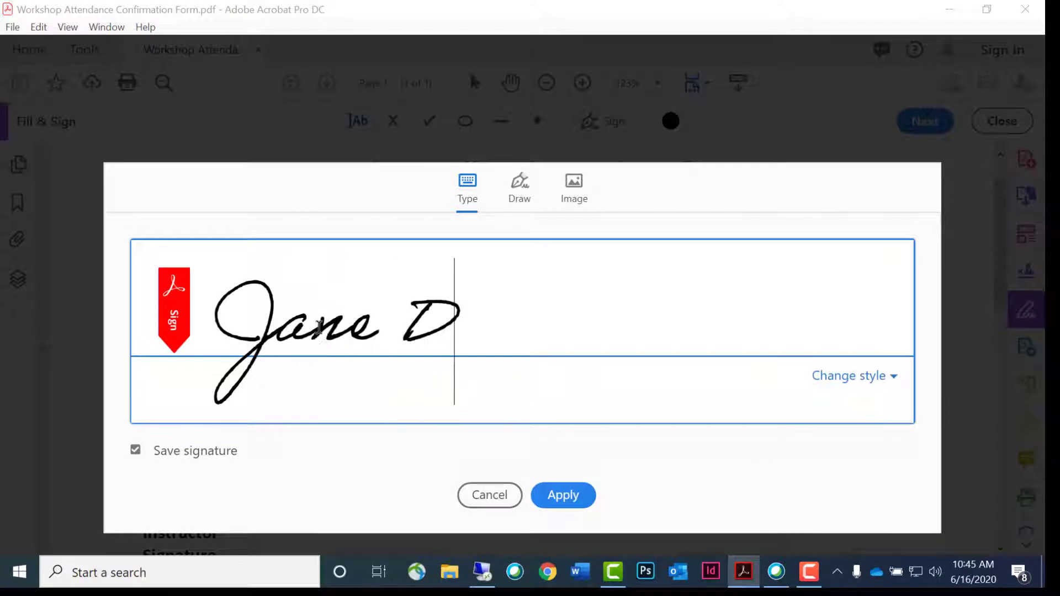
text(oe)
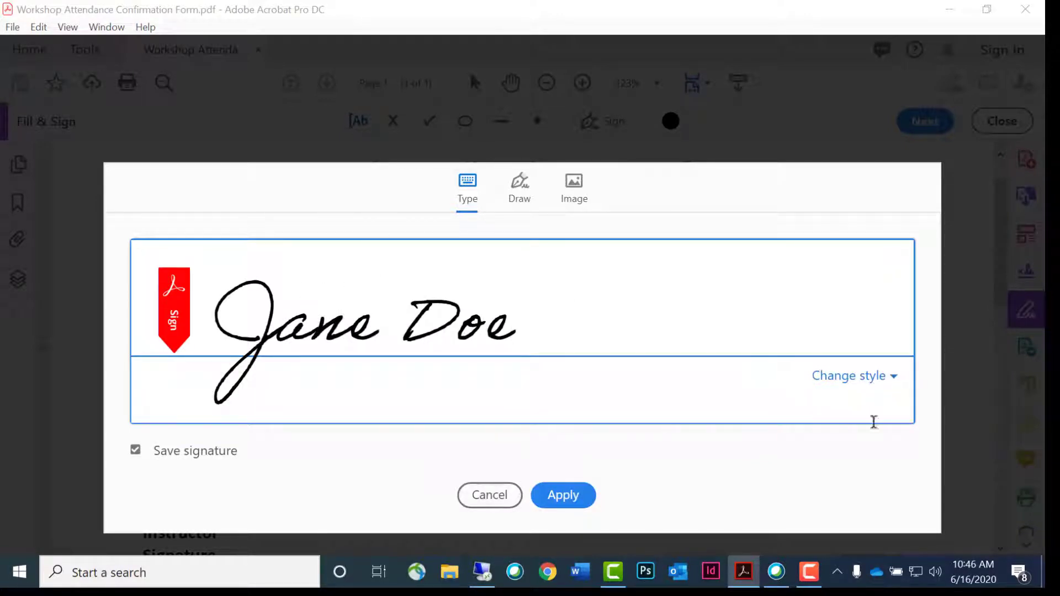
Try the first, third and fourth signature styles, then delete the typed name.
click(894, 381)
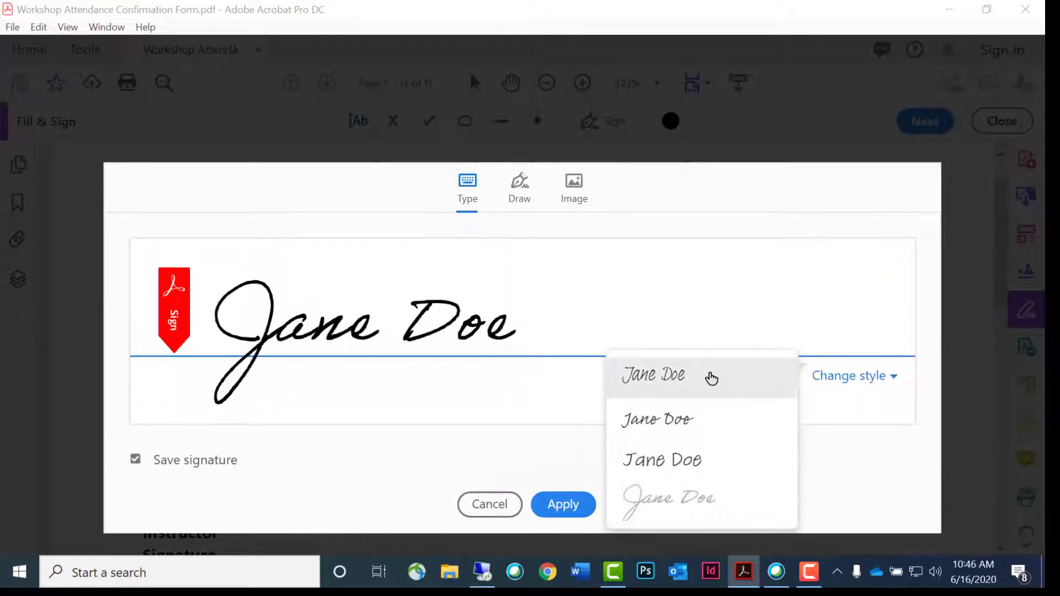
click(707, 374)
click(885, 381)
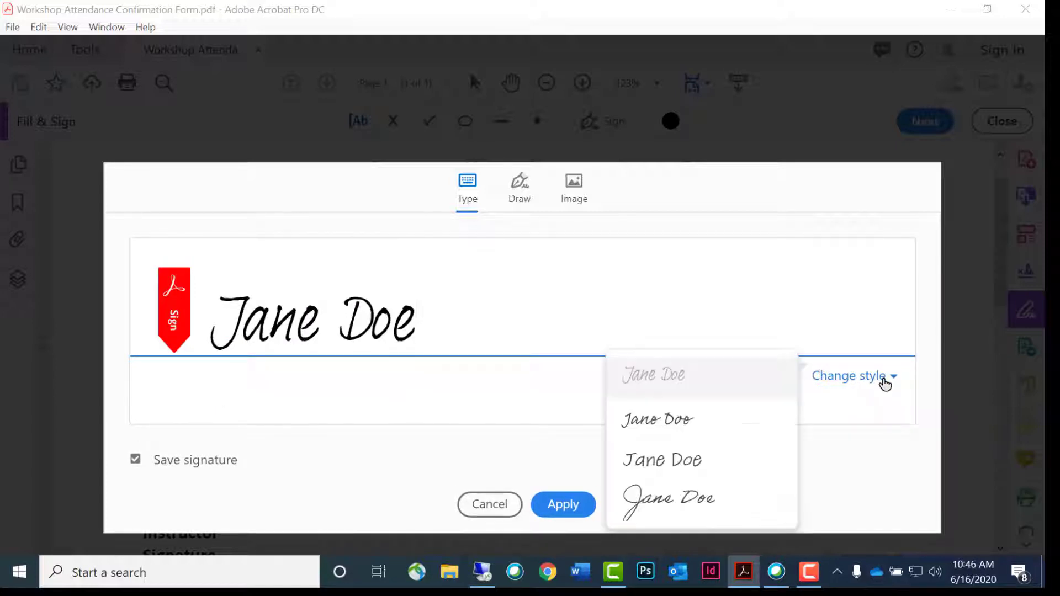
click(707, 456)
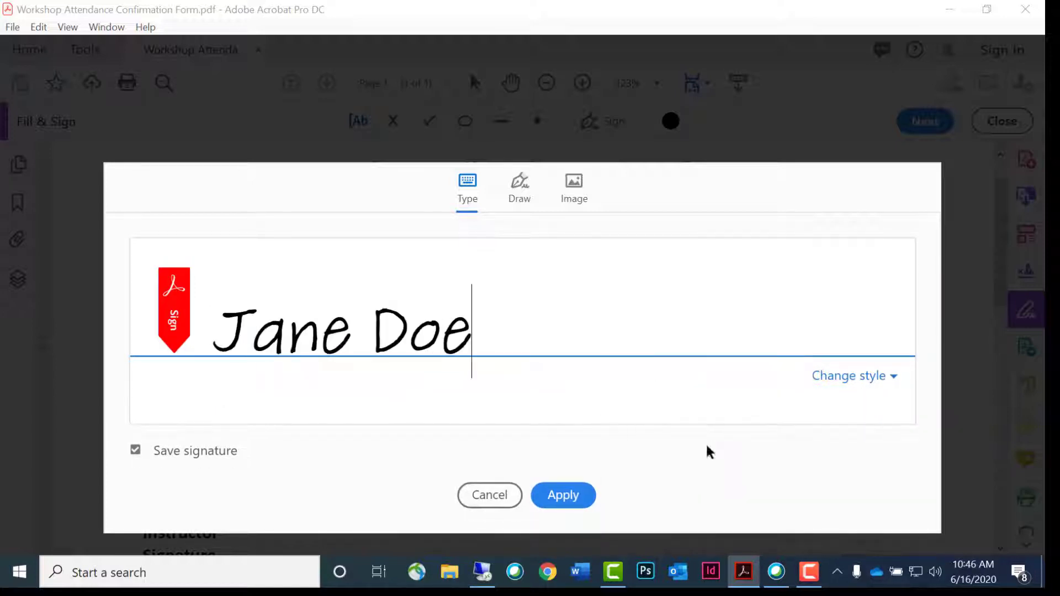
click(896, 380)
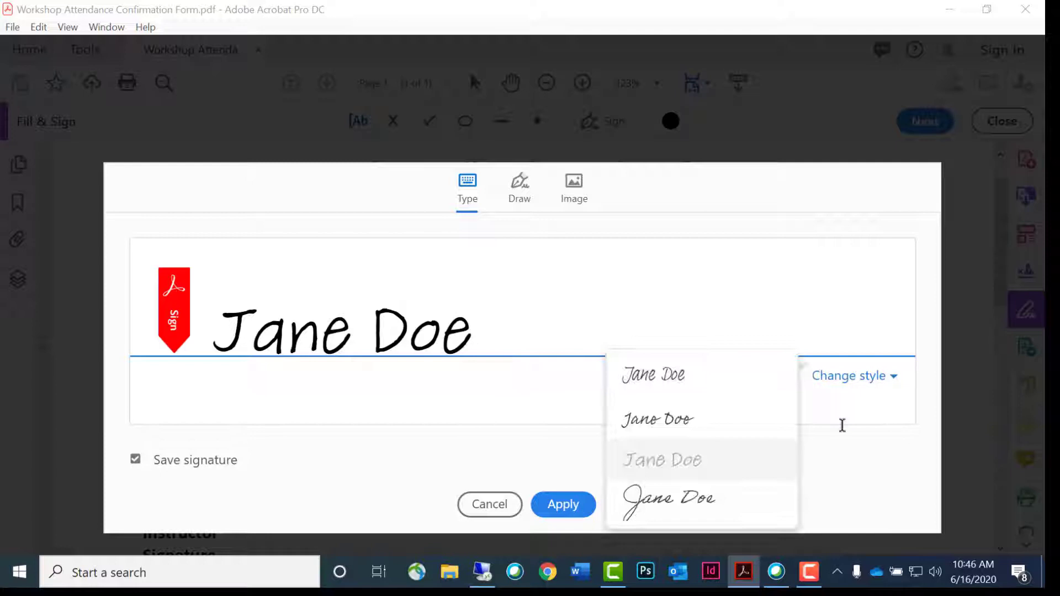
click(657, 495)
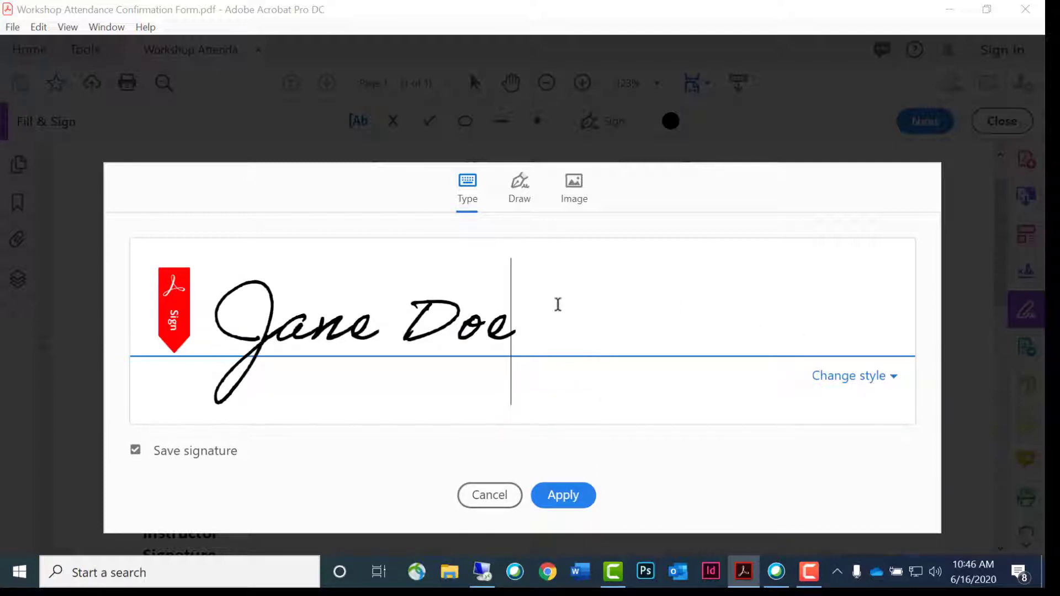
drag(550, 324, 136, 317)
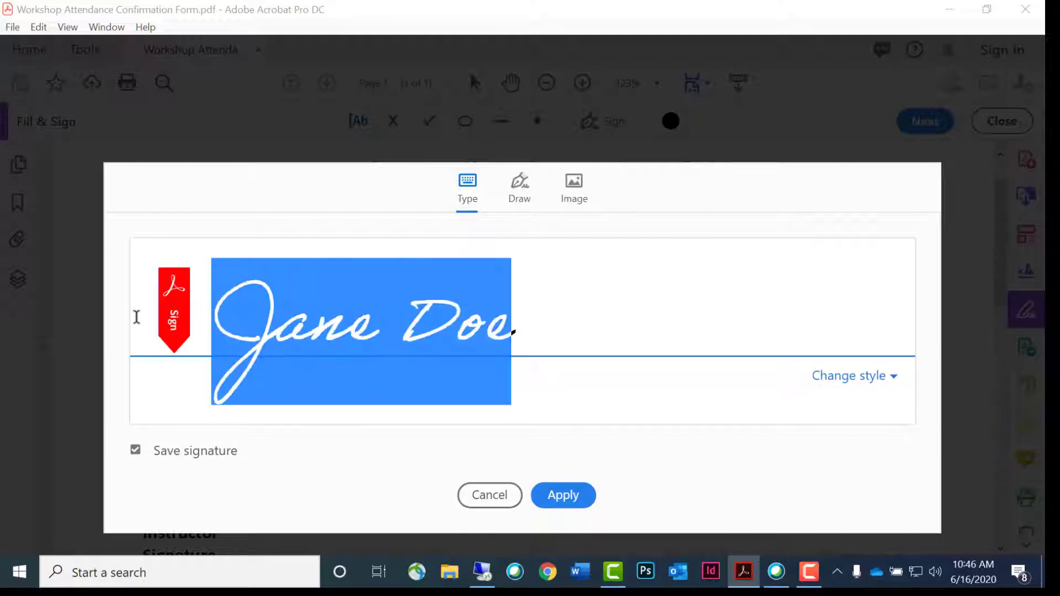
key(BackSpace)
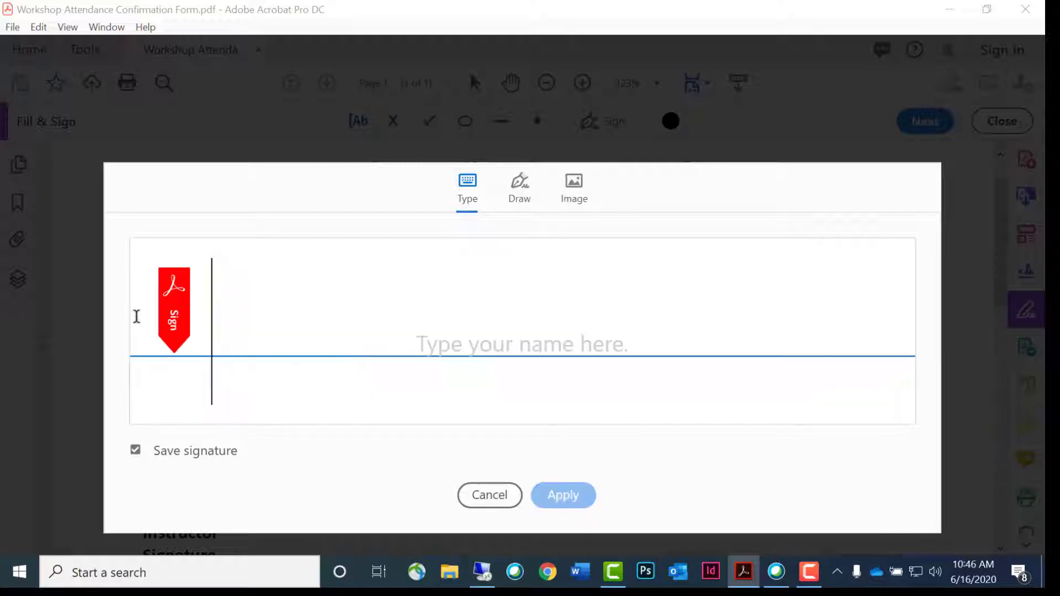
Draw the signature freehand on the Draw pad and apply it.
click(514, 201)
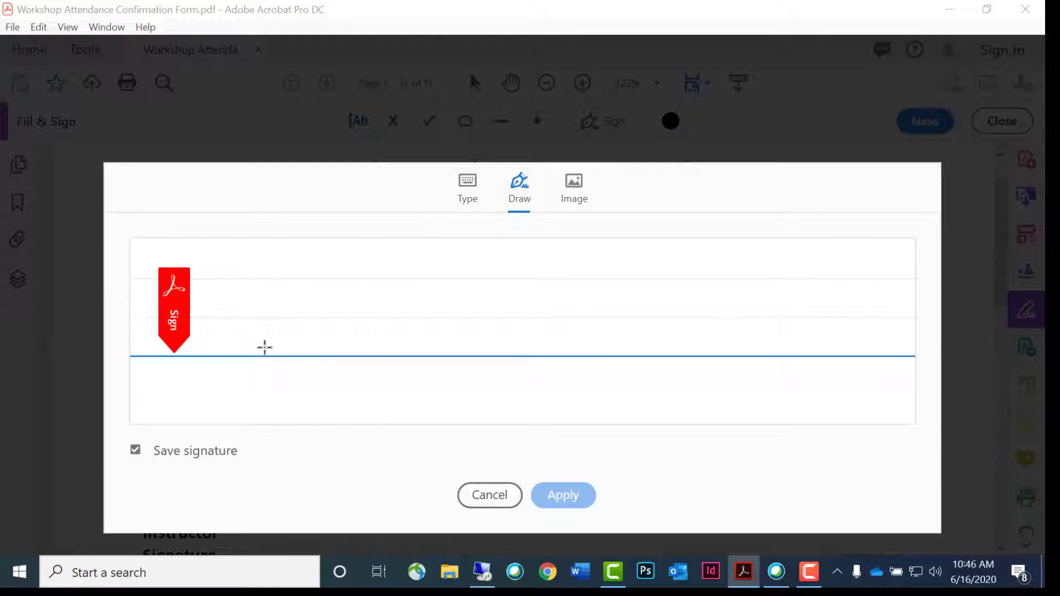
mouse_move(265, 348)
mouse_down()
mouse_move(246, 291)
mouse_move(243, 374)
mouse_move(287, 330)
mouse_move(396, 338)
mouse_move(462, 293)
mouse_move(511, 338)
mouse_move(533, 329)
mouse_move(605, 343)
mouse_up()
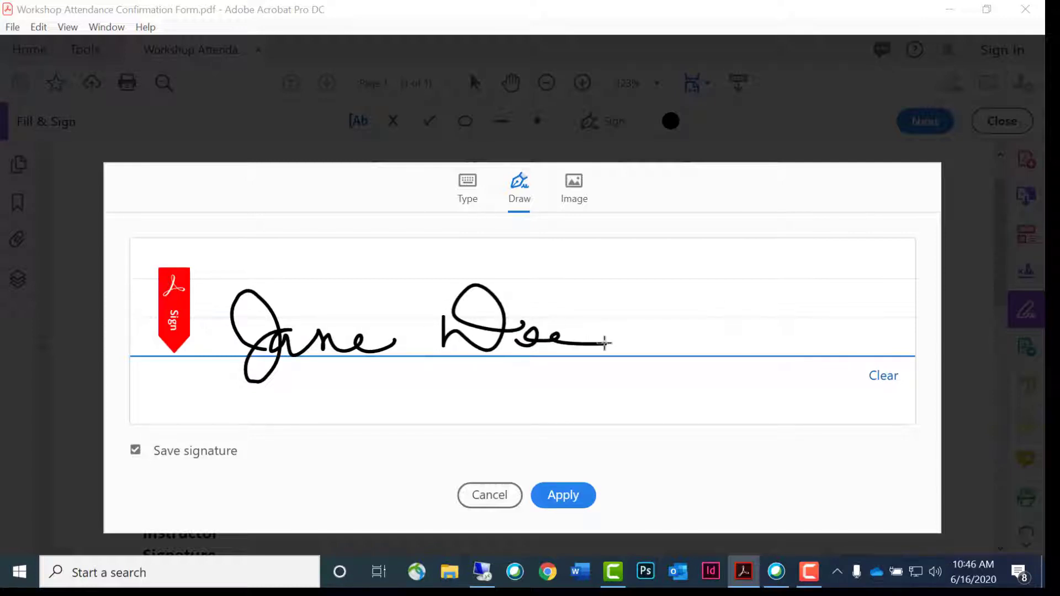
click(589, 493)
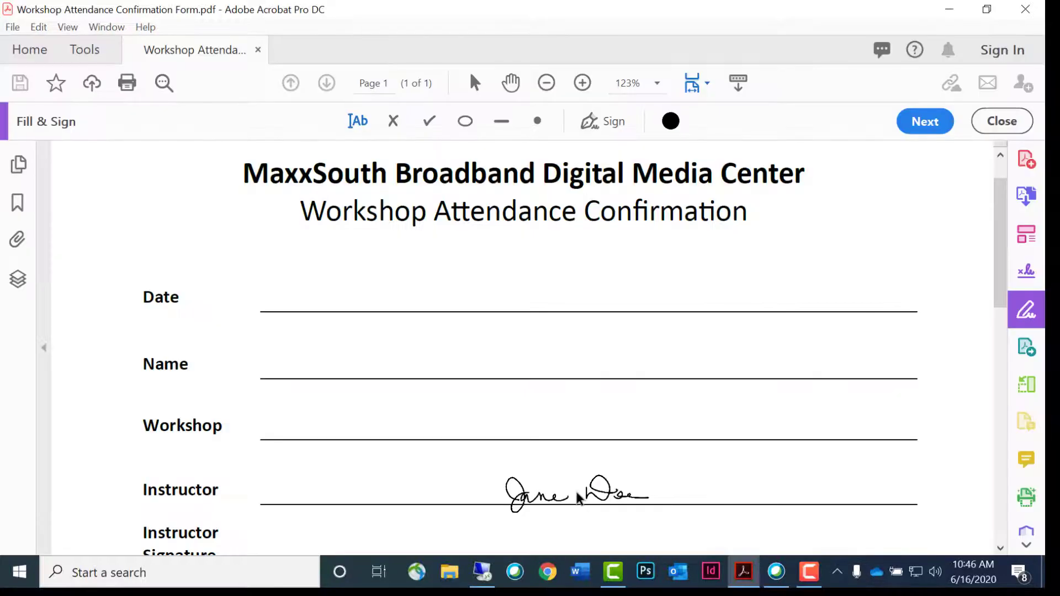
Place the drawn signature on the Instructor Signature line, enlarge it and nudge it onto the line.
scroll(348, 482, down, 2)
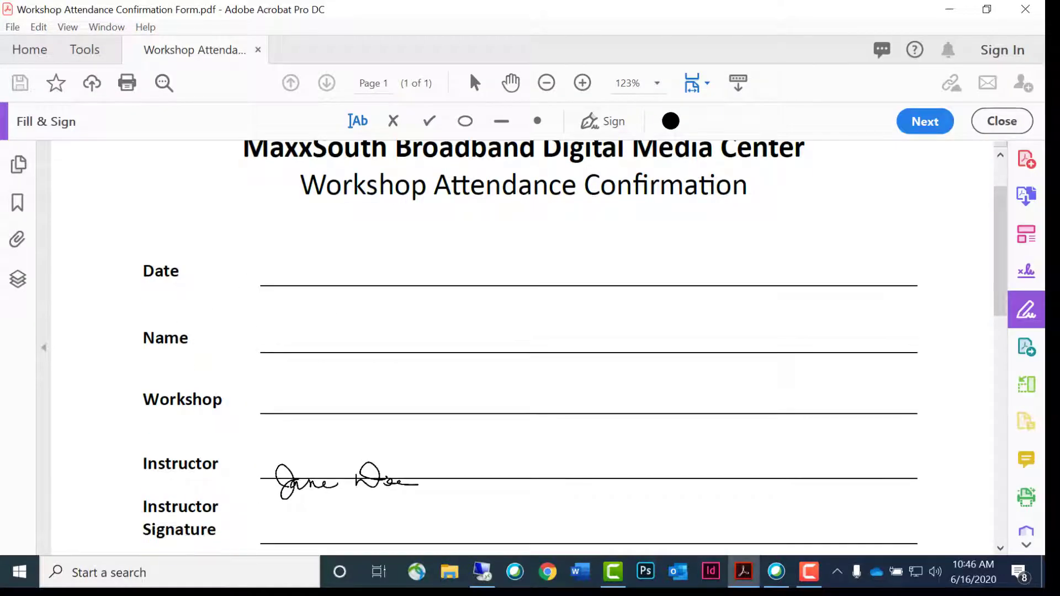
click(350, 501)
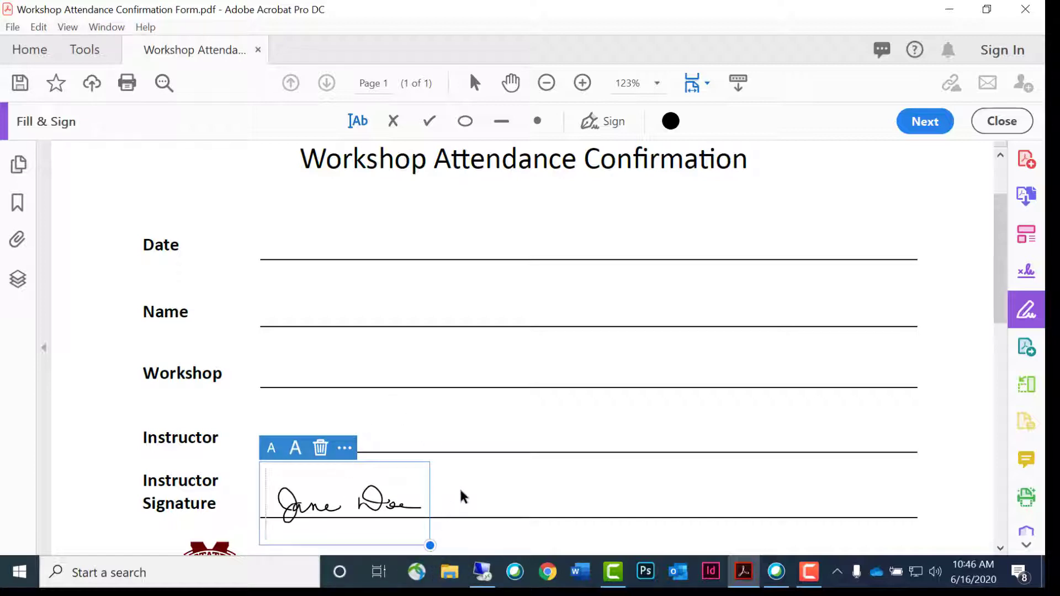
scroll(481, 477, down, 2)
drag(429, 494, 463, 509)
drag(424, 465, 409, 455)
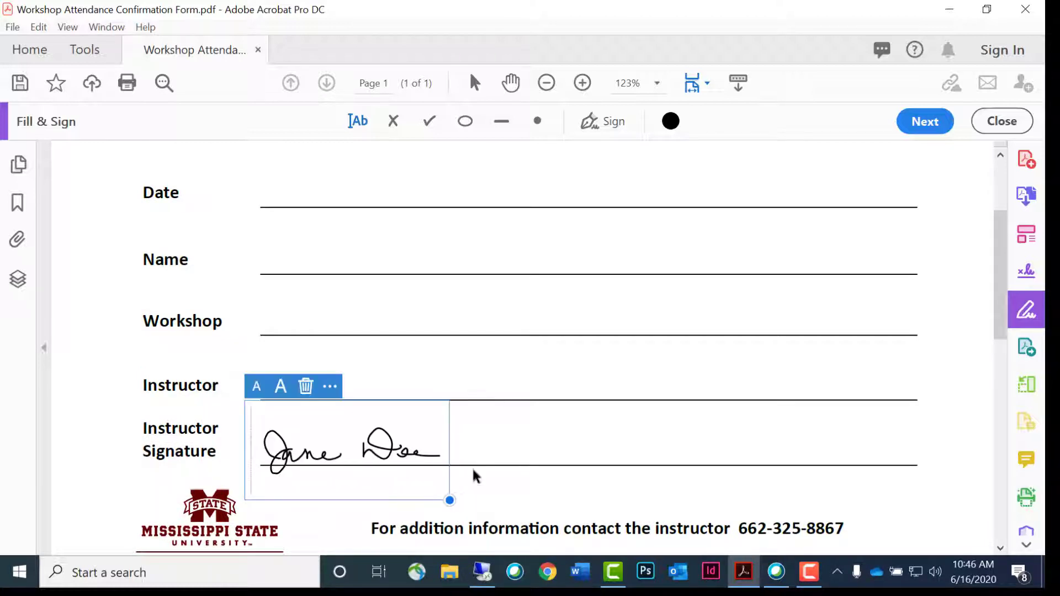
click(542, 452)
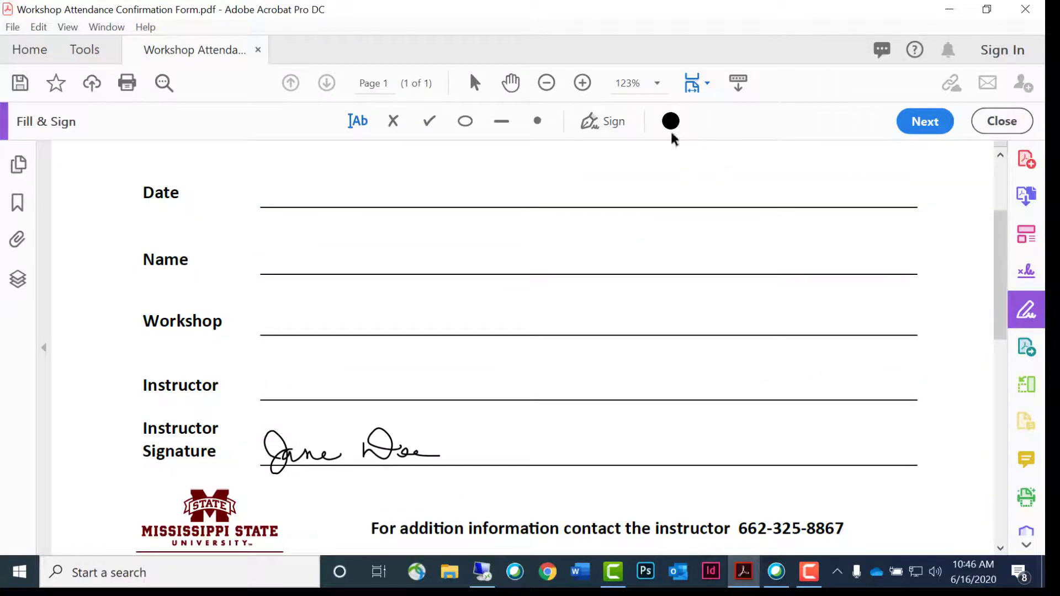
Recolour the signature red, then blue, then back to black ink.
click(368, 454)
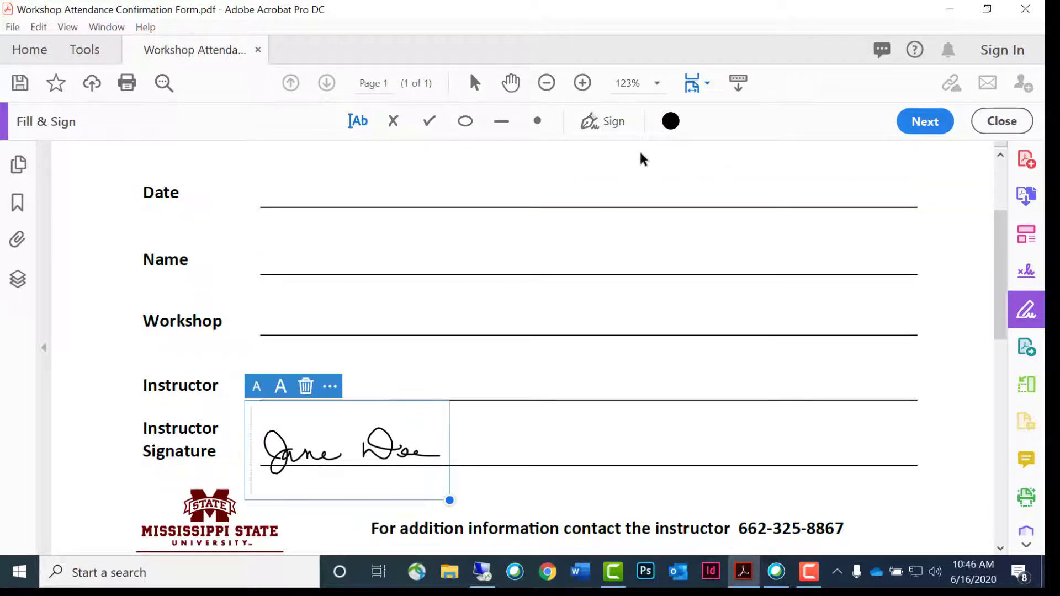
click(669, 121)
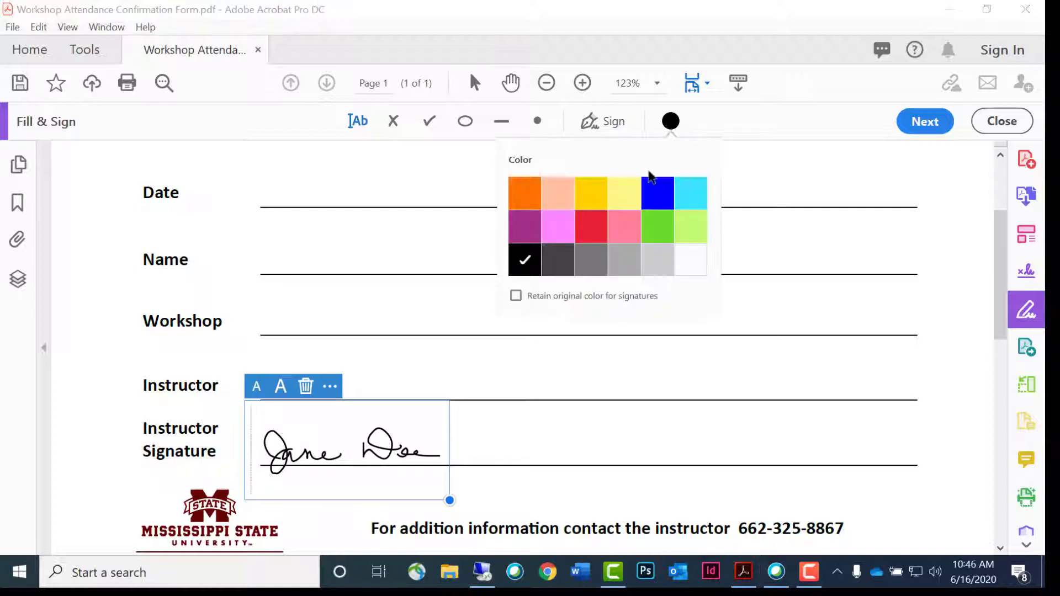
click(596, 231)
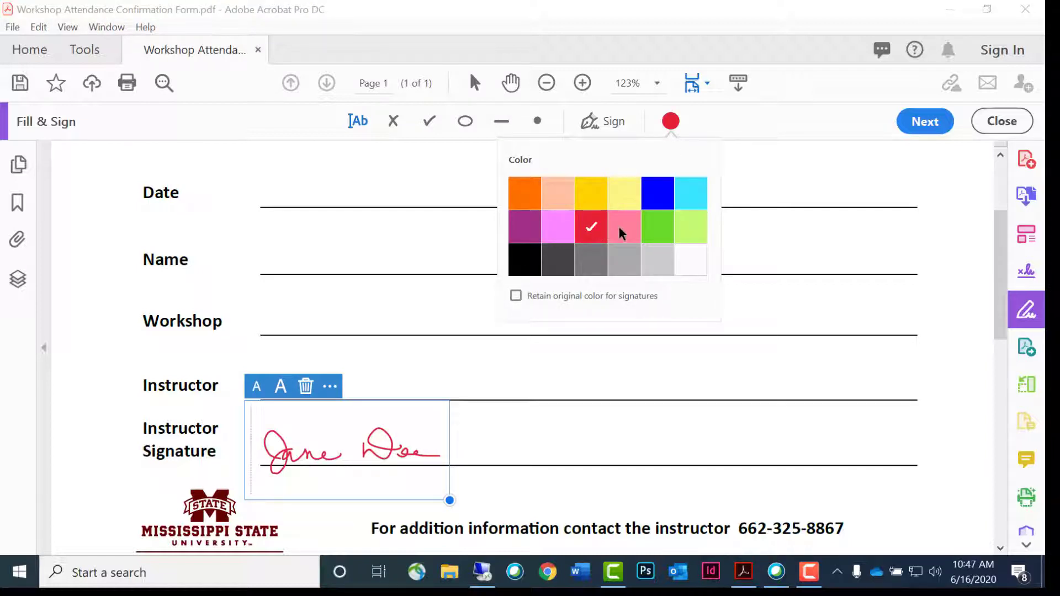
click(664, 201)
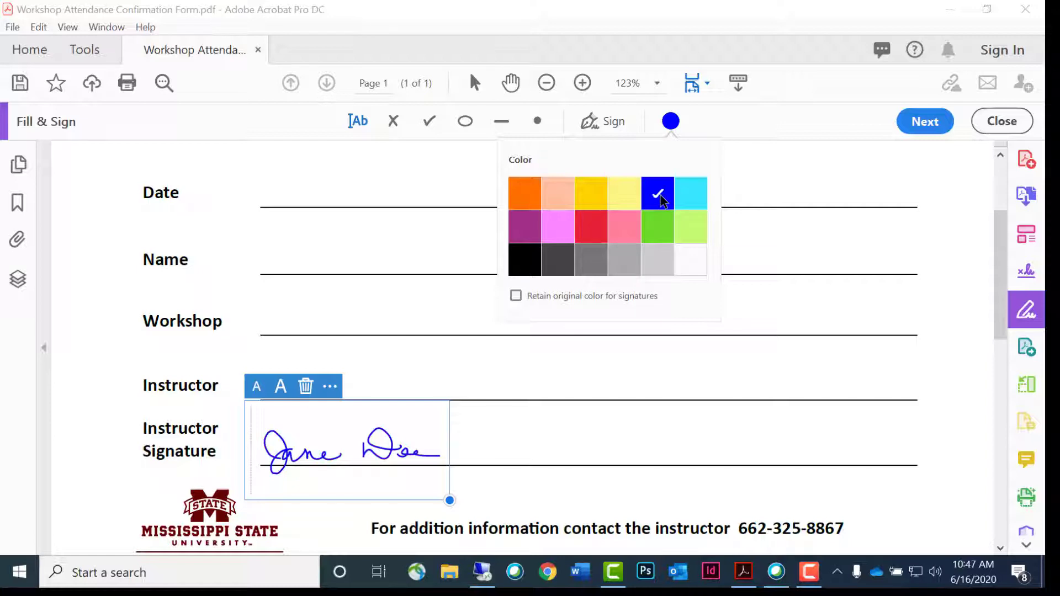
click(530, 272)
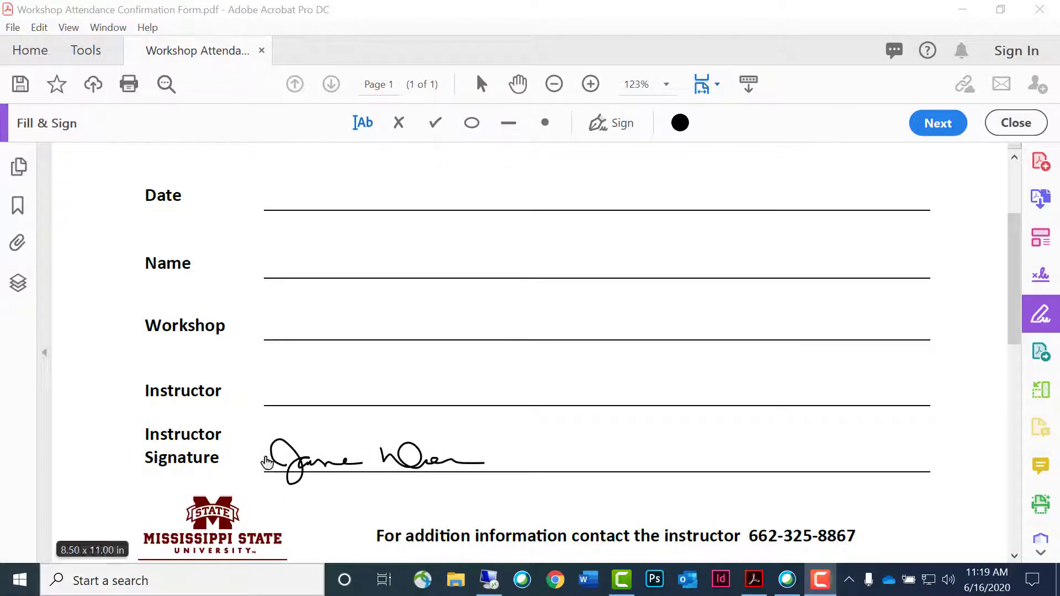
Delete the placed signature from the Instructor Signature line and show the saved signature.
click(368, 466)
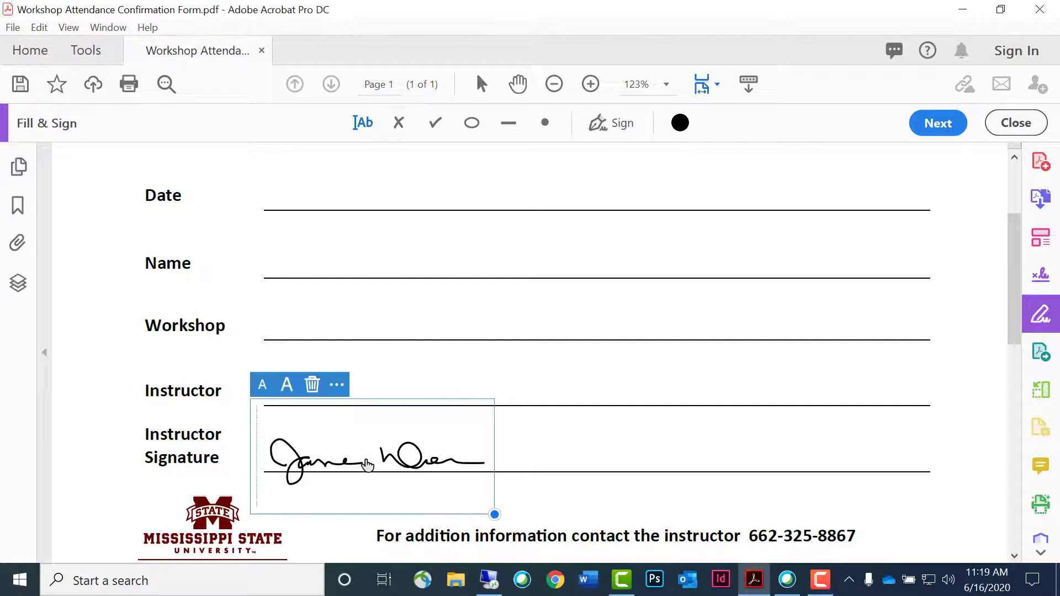
click(312, 384)
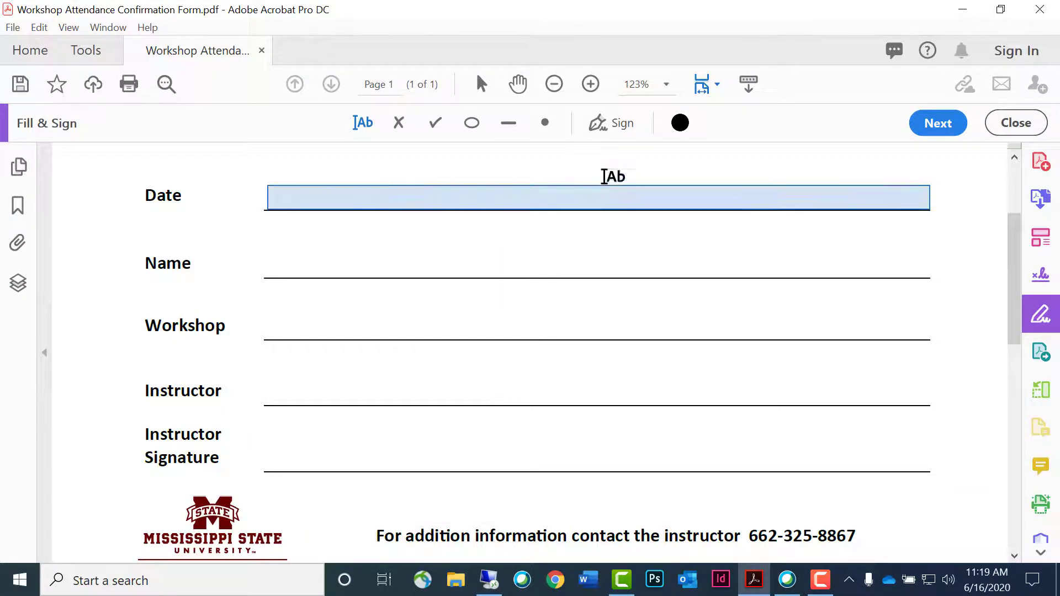
click(624, 128)
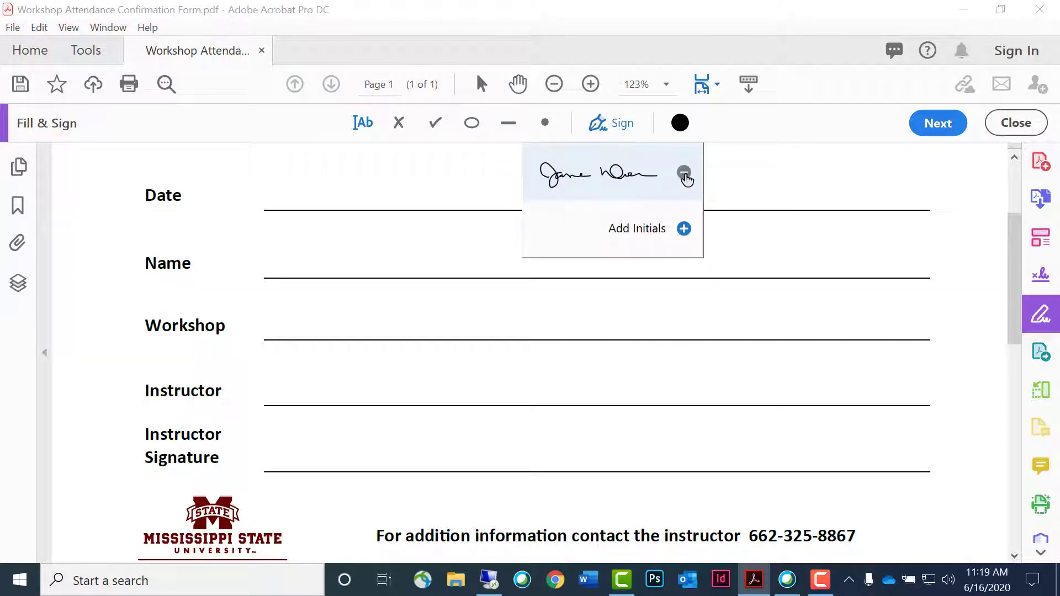
Remove the previously saved signature and reopen the saved signatures list with Add Initials.
click(684, 173)
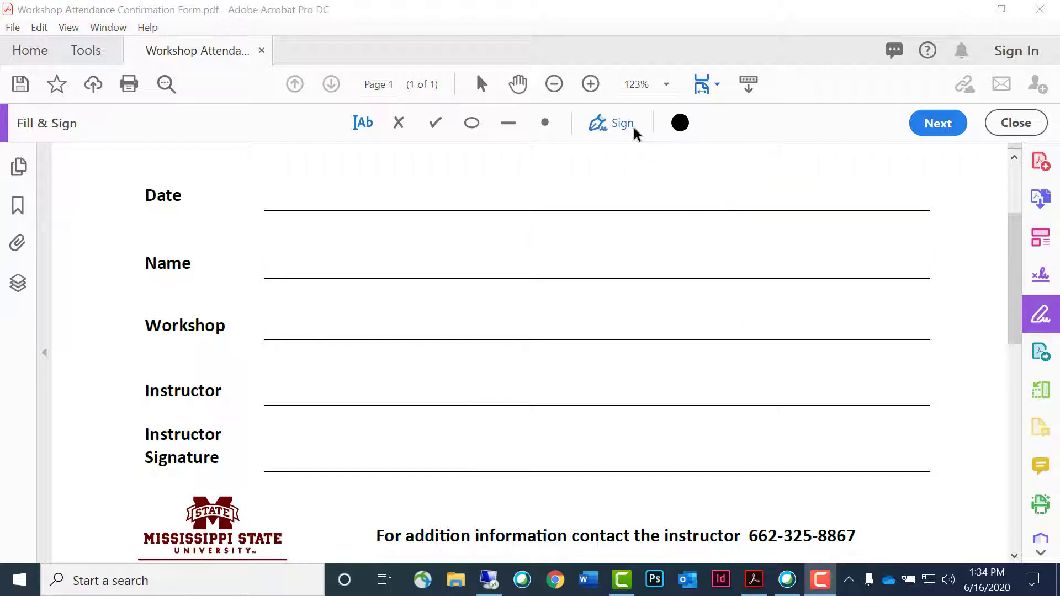
click(634, 128)
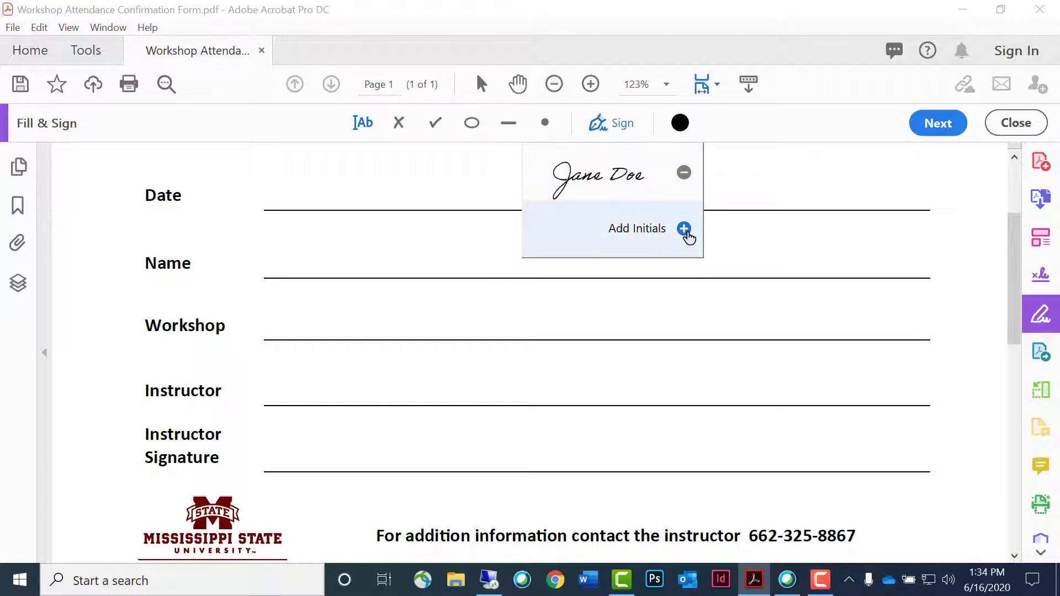
Create script-style initials of the signer and place them on the Instructor Signature line.
click(685, 229)
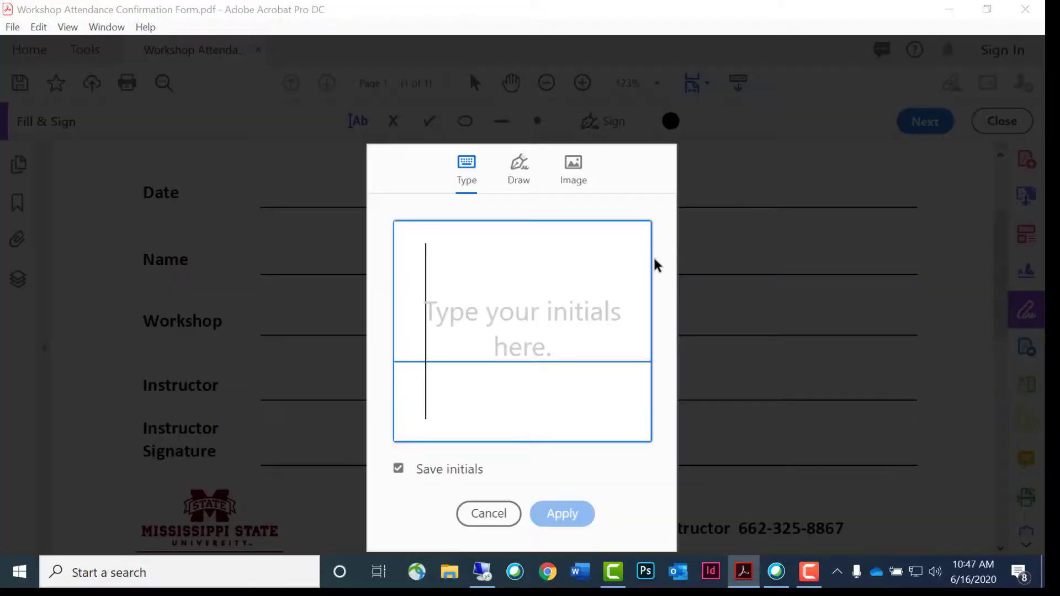
text(JL)
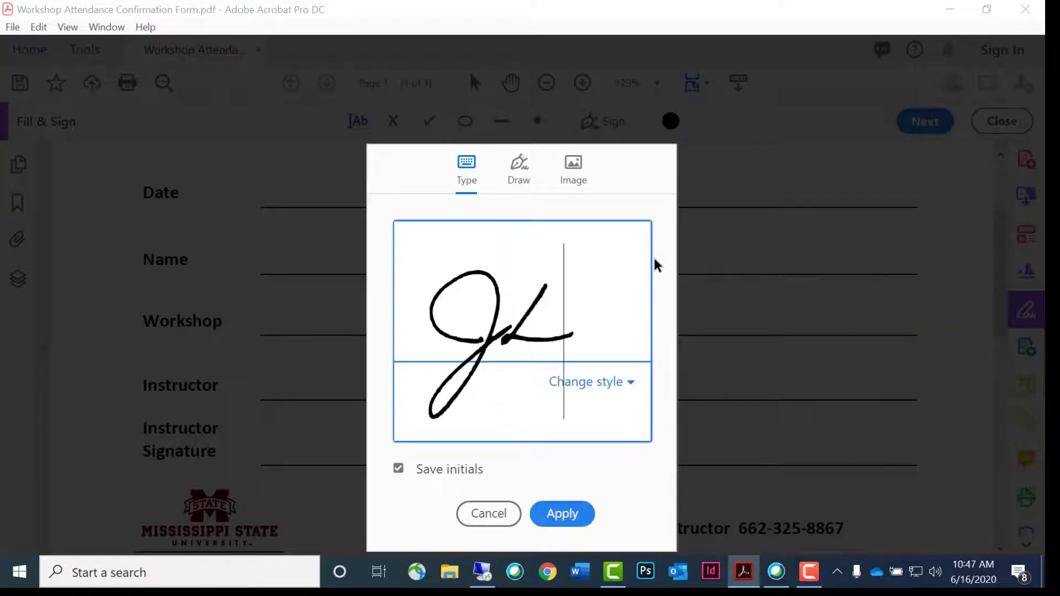
text(D)
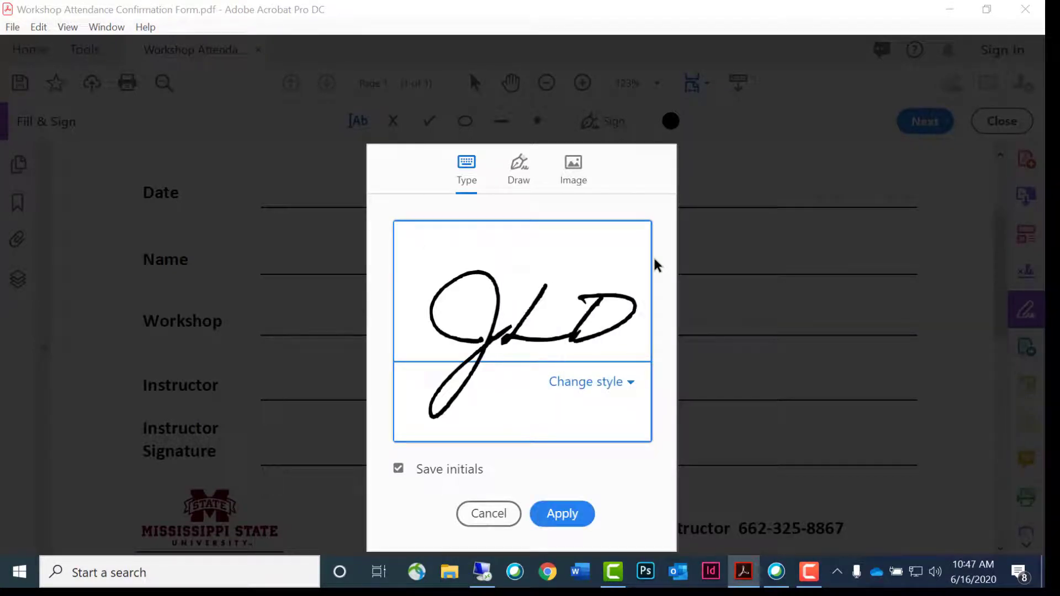
click(632, 386)
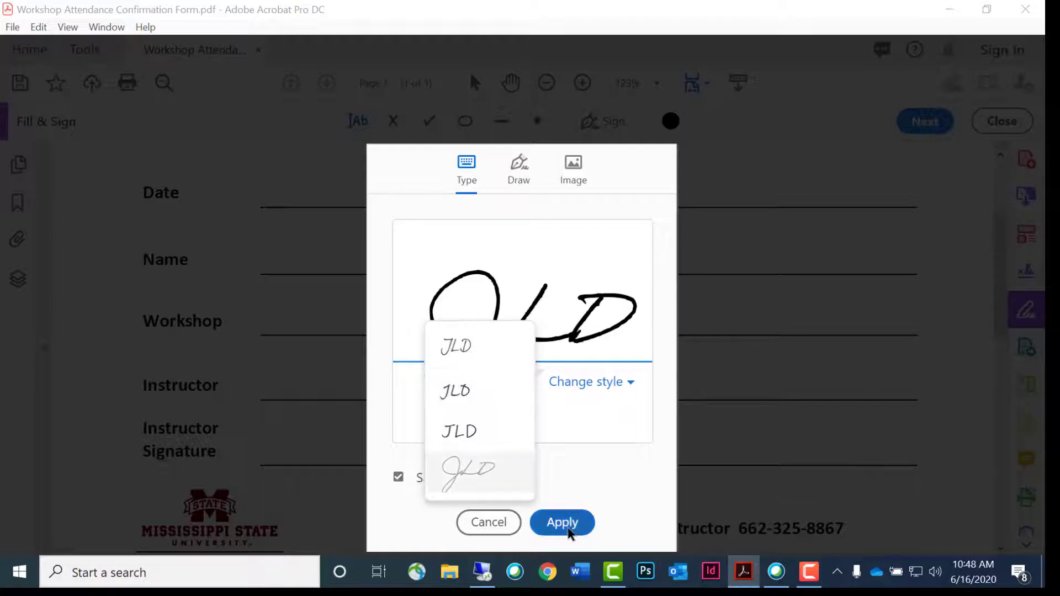
click(568, 530)
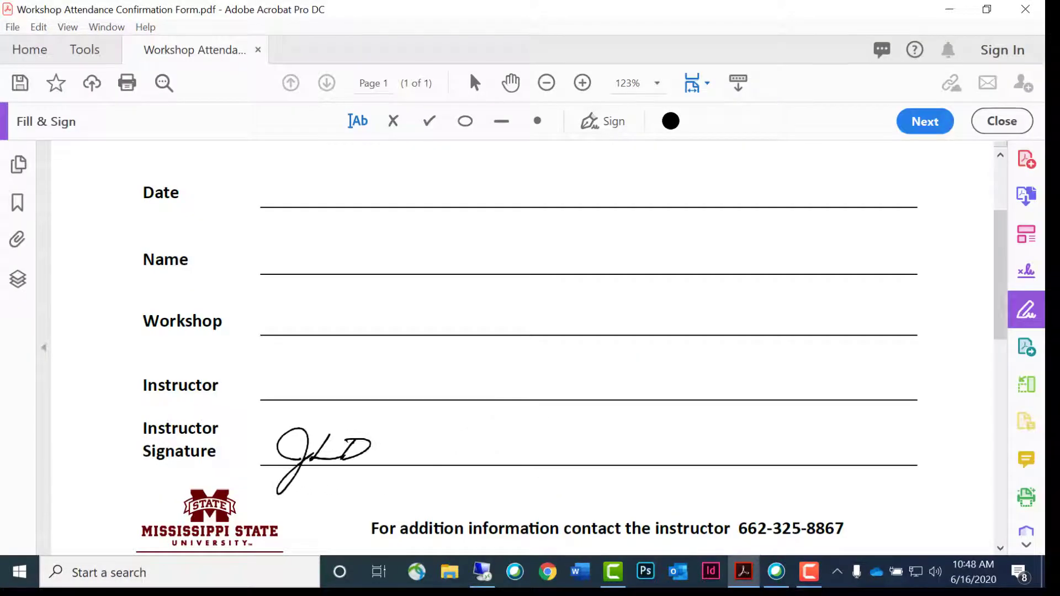
click(319, 450)
Replace the initials with the full saved signature on the Instructor Signature line, then start saving.
click(323, 386)
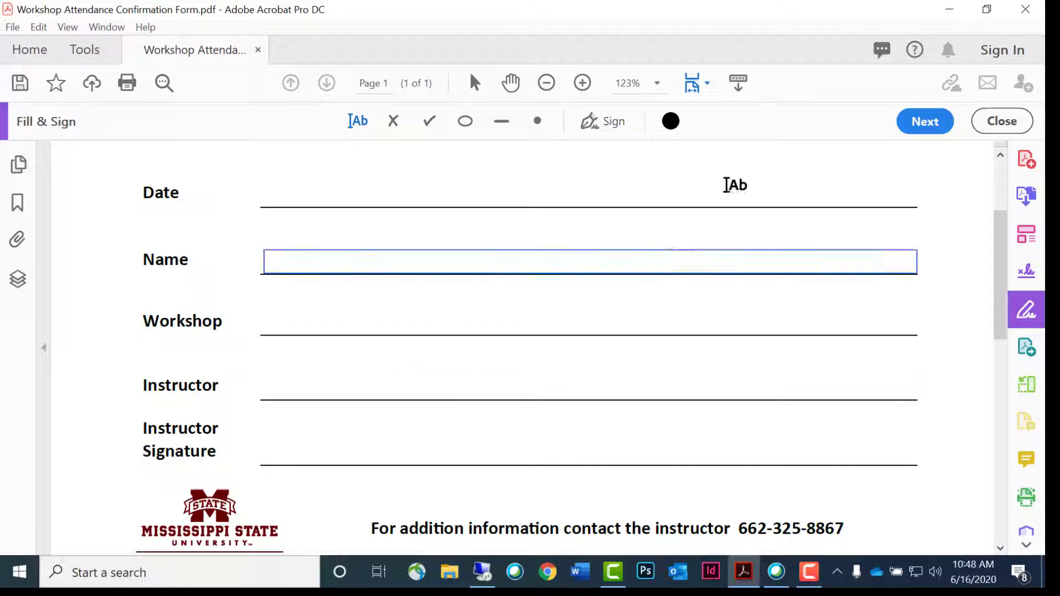
click(595, 122)
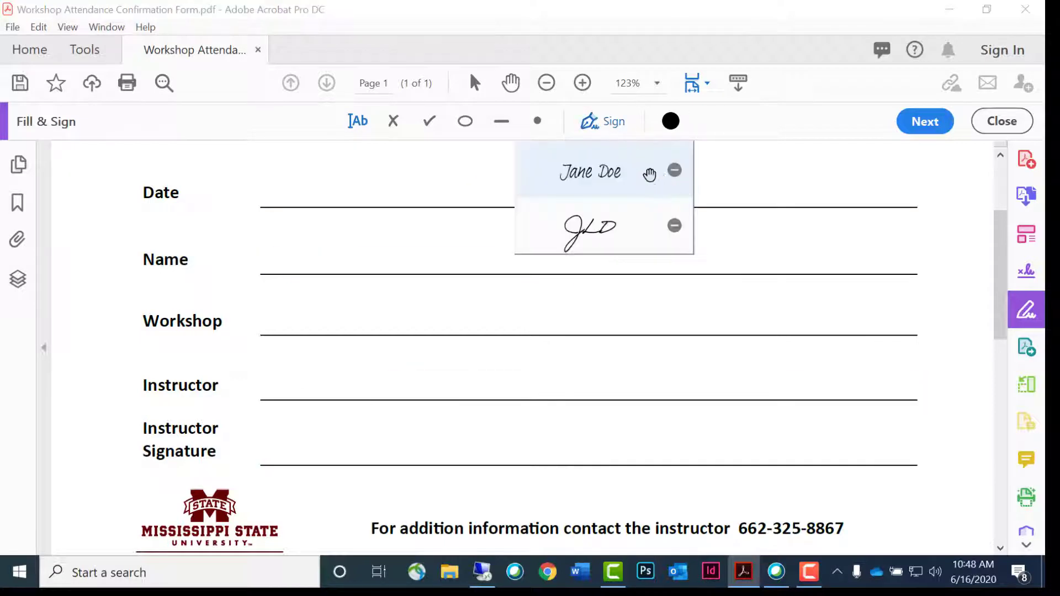
click(635, 175)
click(345, 452)
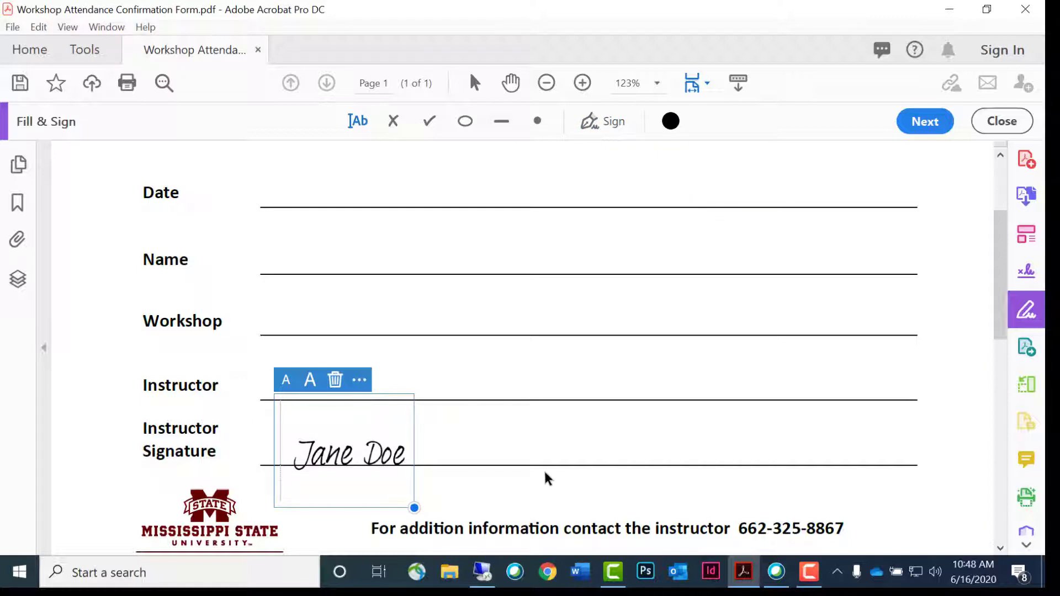
click(12, 27)
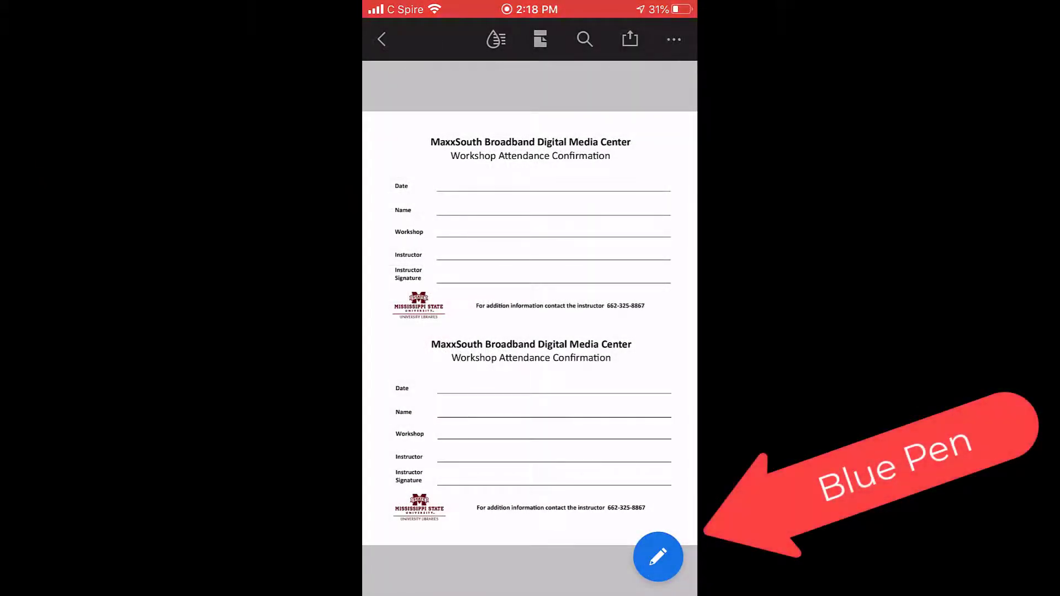
In Fill & Sign, draw a freehand signature of the signer's name and accept it.
click(658, 556)
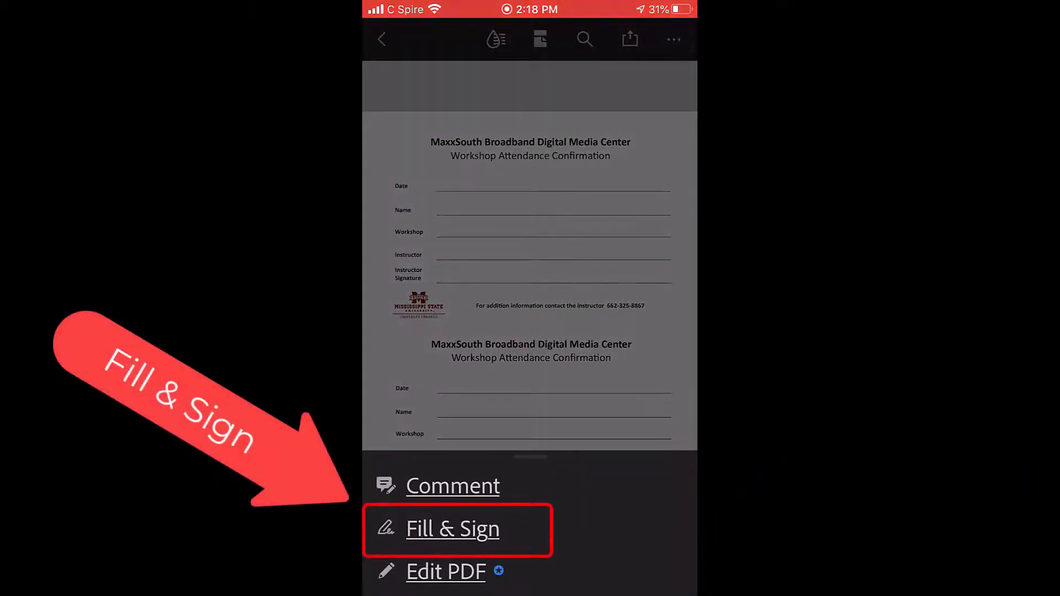
click(453, 529)
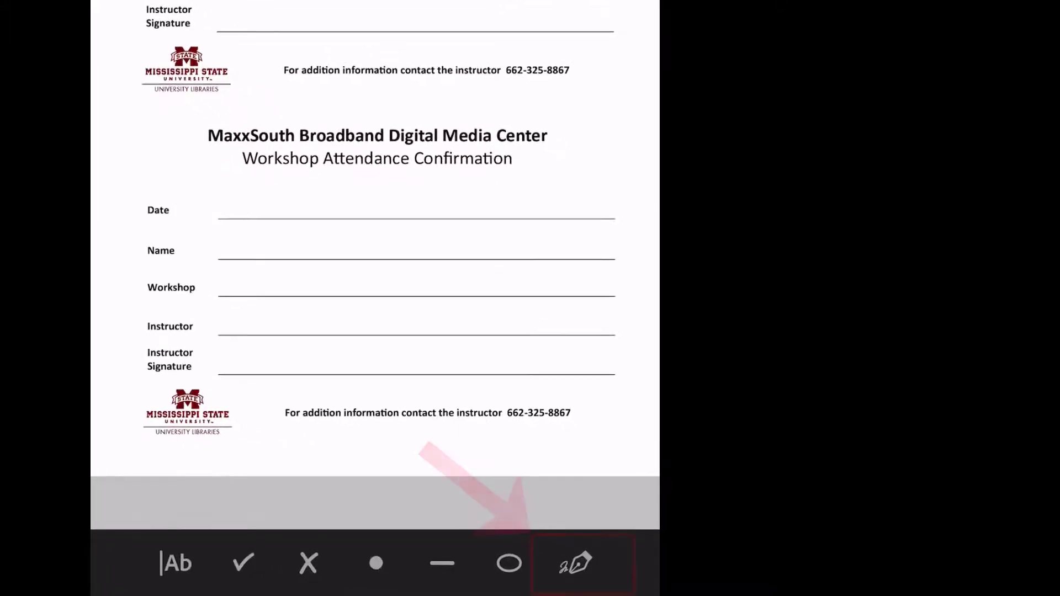
click(583, 563)
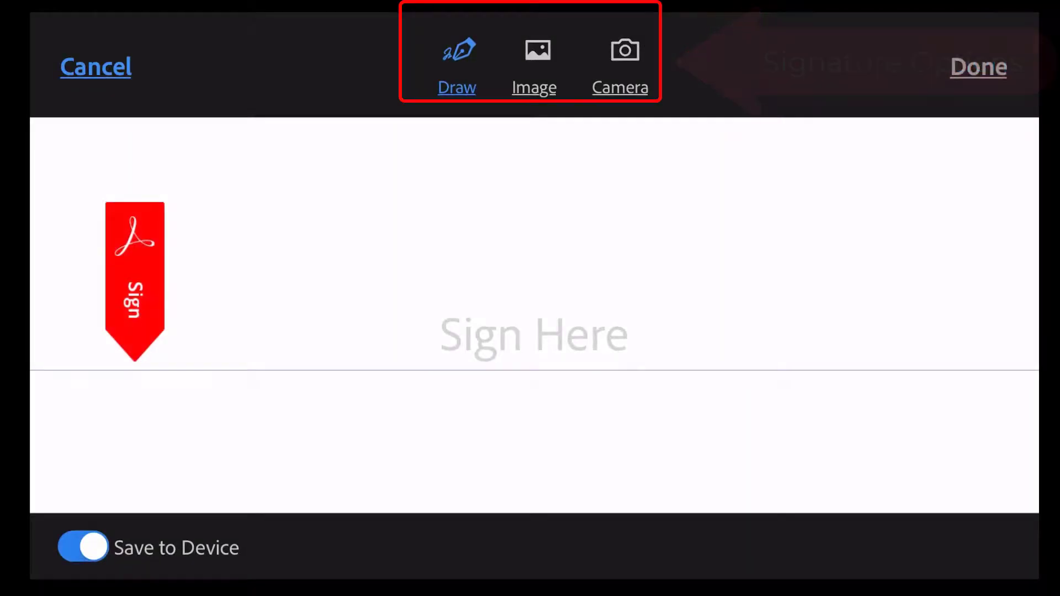
mouse_move(226, 322)
mouse_down()
mouse_move(199, 436)
mouse_move(340, 365)
mouse_move(437, 342)
mouse_move(538, 359)
mouse_move(553, 347)
mouse_up()
drag(656, 249, 629, 305)
mouse_move(573, 210)
mouse_down()
mouse_move(613, 325)
mouse_move(606, 308)
mouse_up()
mouse_move(730, 301)
mouse_down()
mouse_move(748, 329)
mouse_move(795, 317)
mouse_up()
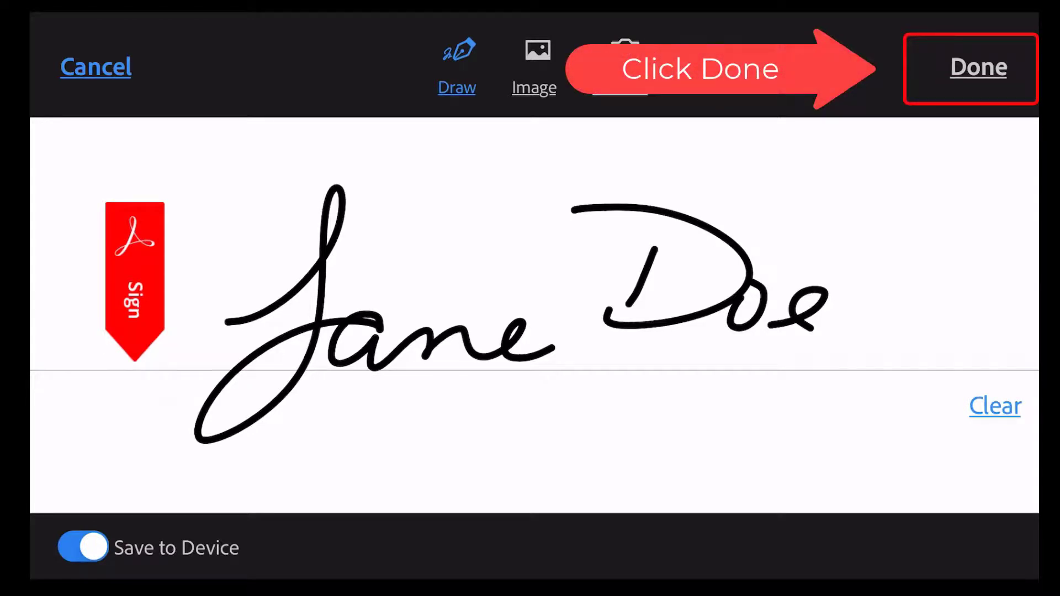
click(978, 66)
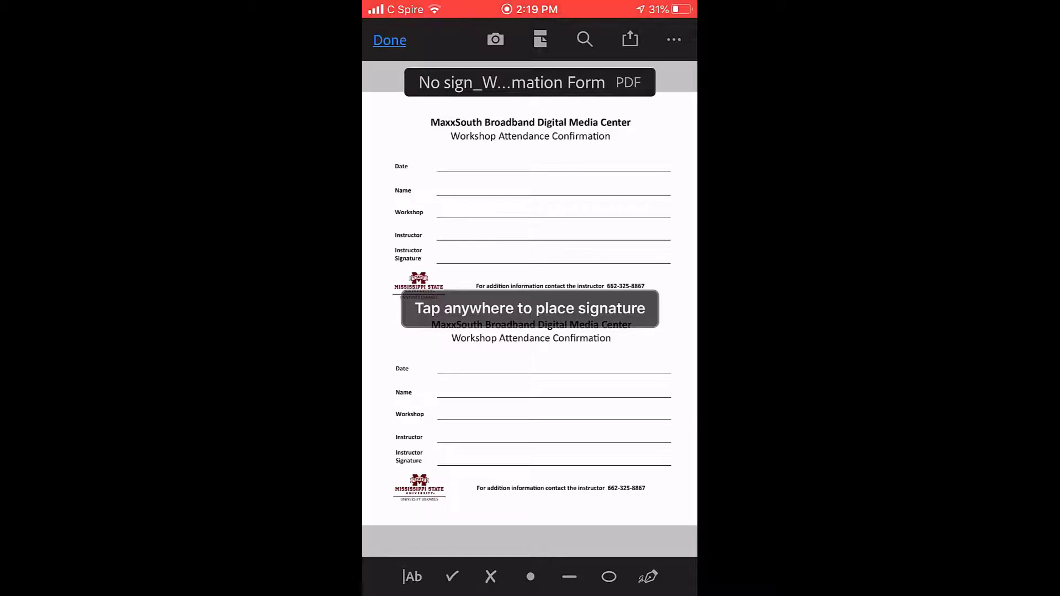
Place the drawn signature on the first Instructor Signature line, widen it and shift it left.
click(503, 246)
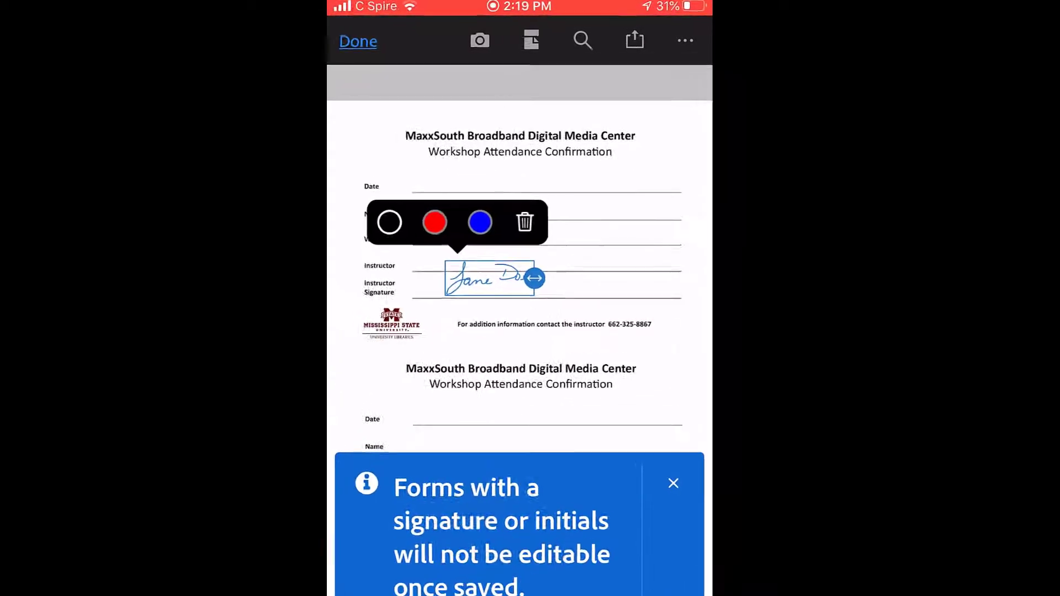
drag(536, 273, 587, 280)
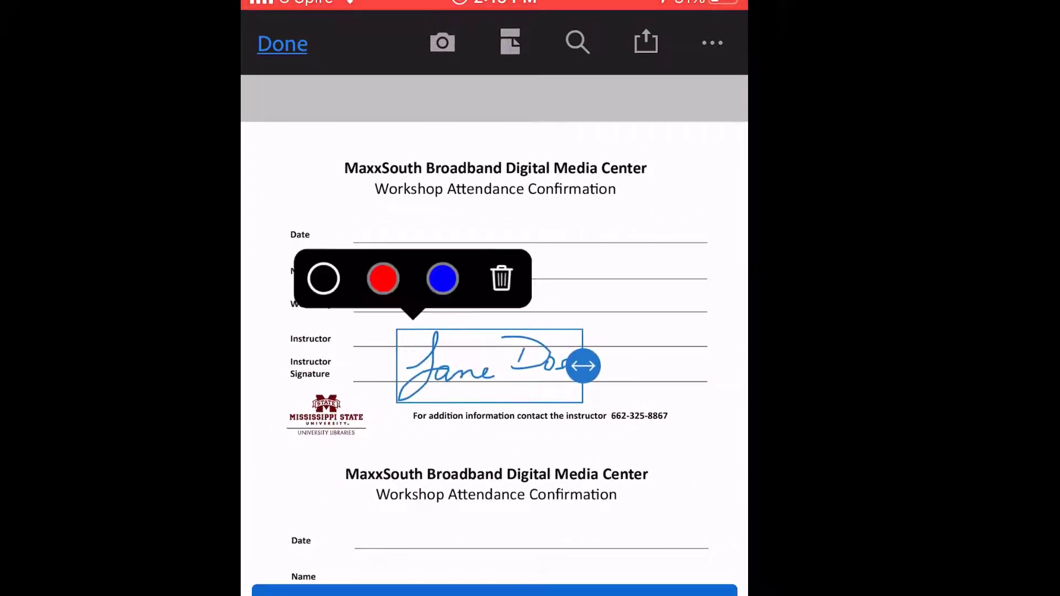
drag(486, 368, 469, 368)
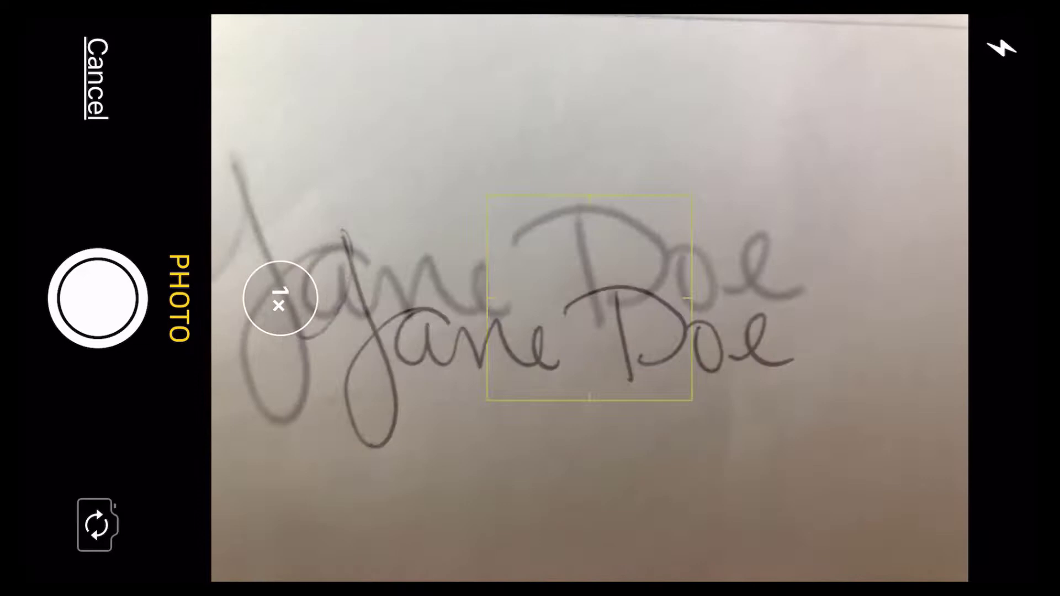
Photograph the paper signature and position it on the Instructor Signature line.
click(98, 298)
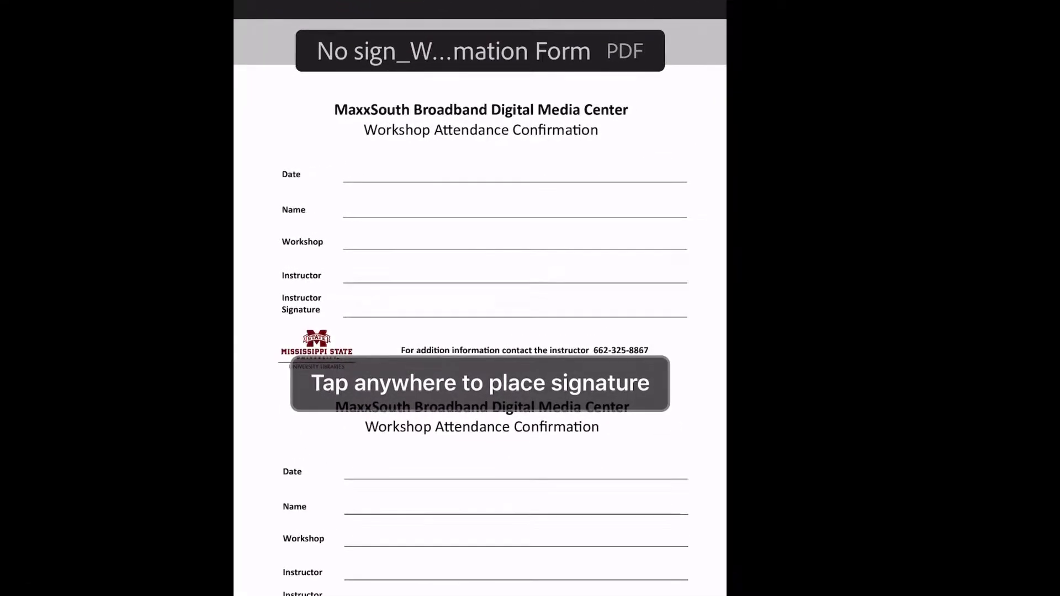
click(523, 300)
drag(523, 300, 422, 305)
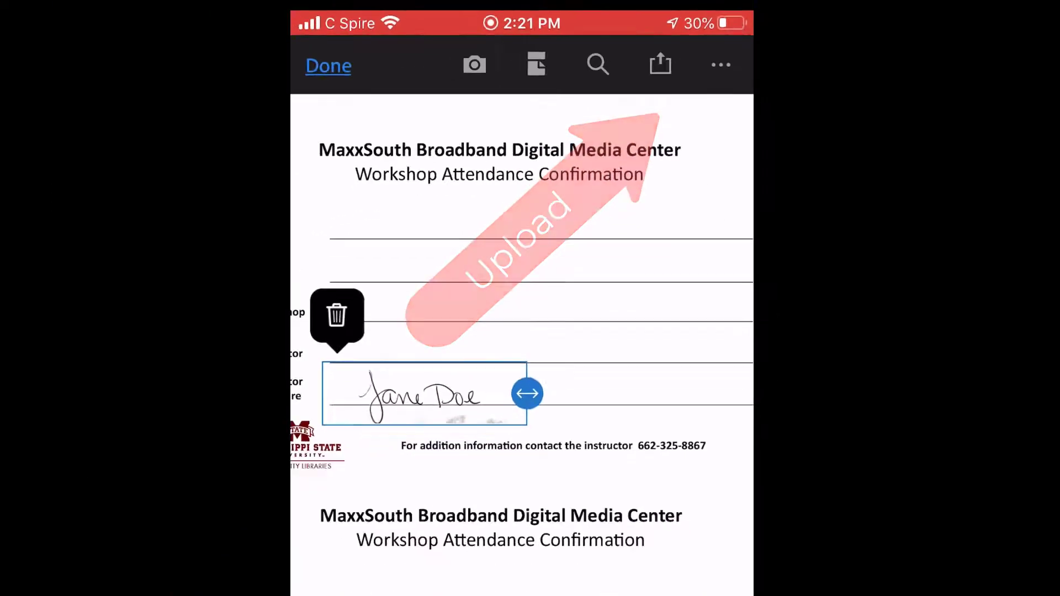
Share a copy of the signed form via Mail, attaching the PDF to a new message.
click(688, 91)
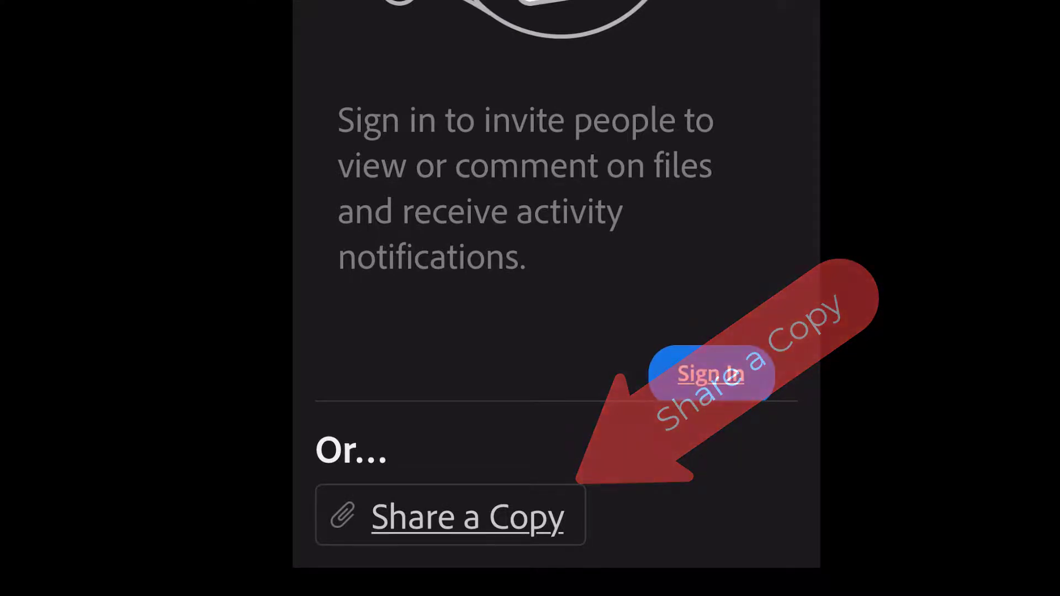
click(467, 518)
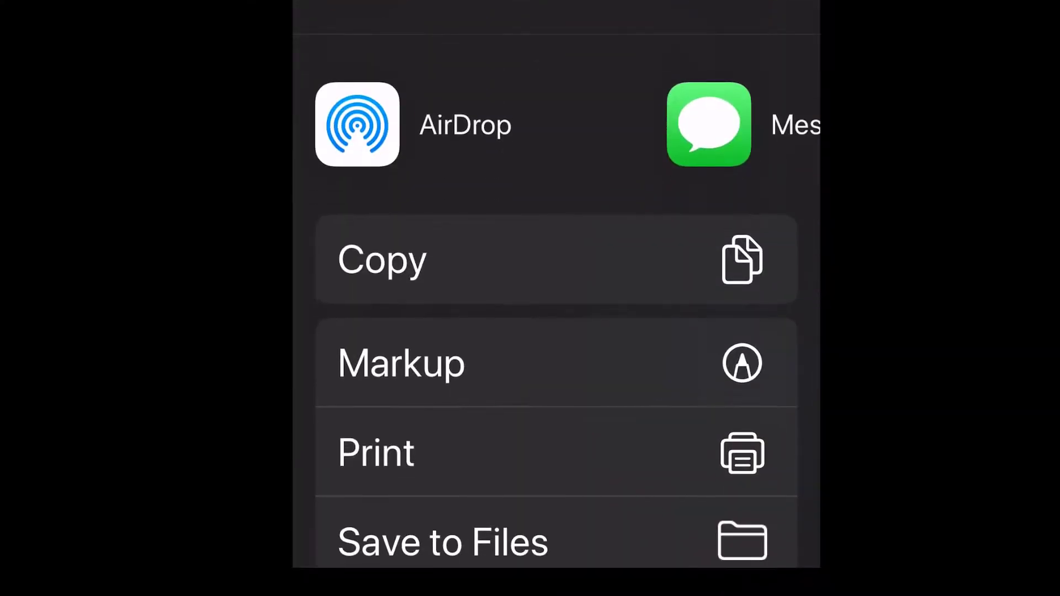
scroll(557, 125, right, 5)
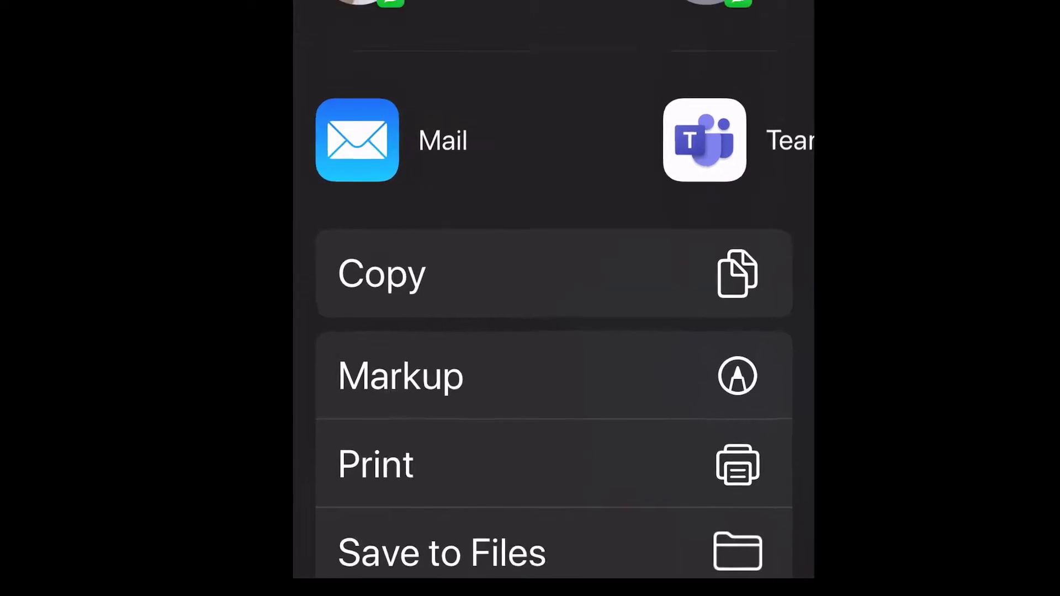
click(357, 134)
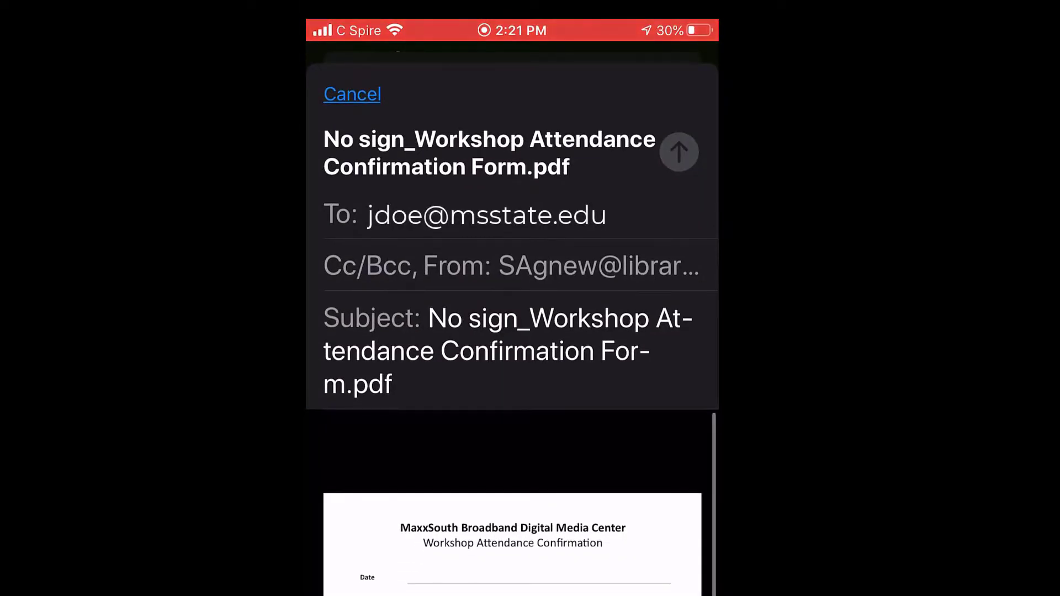